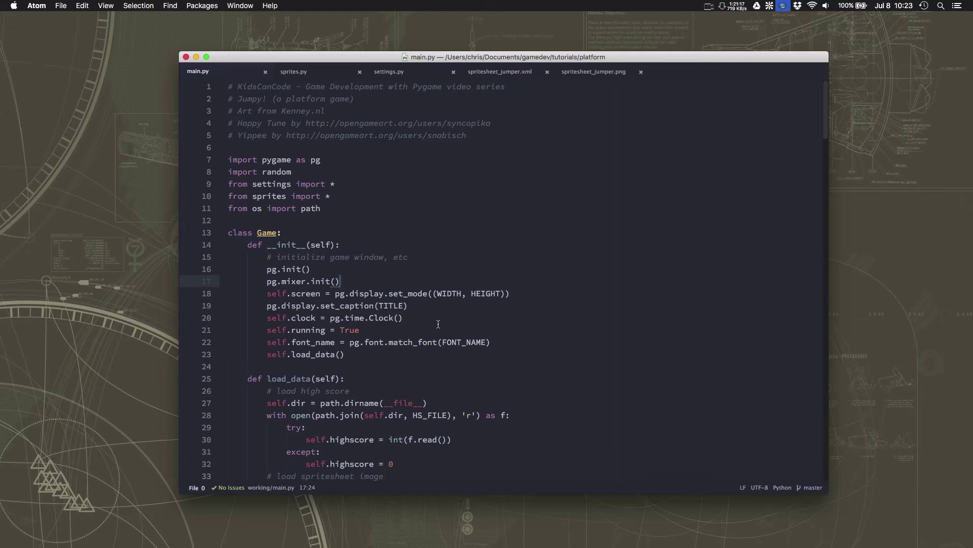
pyautogui.scroll(-3, 438, 325)
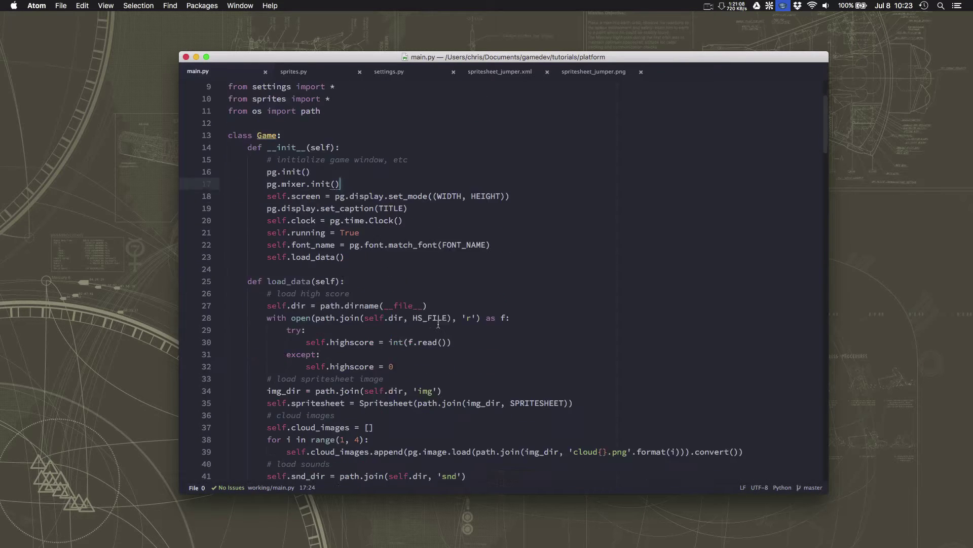
pyautogui.scroll(3, 438, 324)
pyautogui.scroll(-9, 434, 329)
pyautogui.scroll(9, 430, 332)
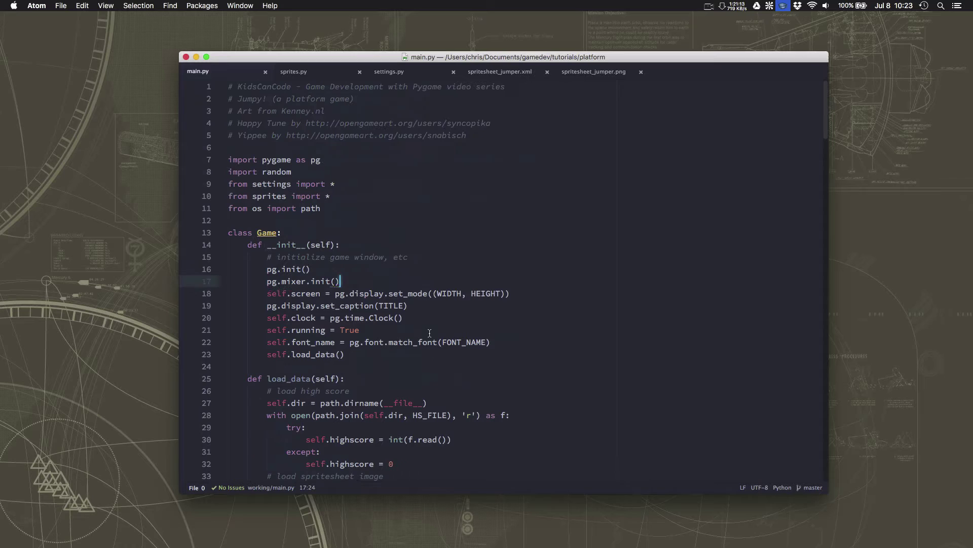
pyautogui.scroll(-7, 430, 333)
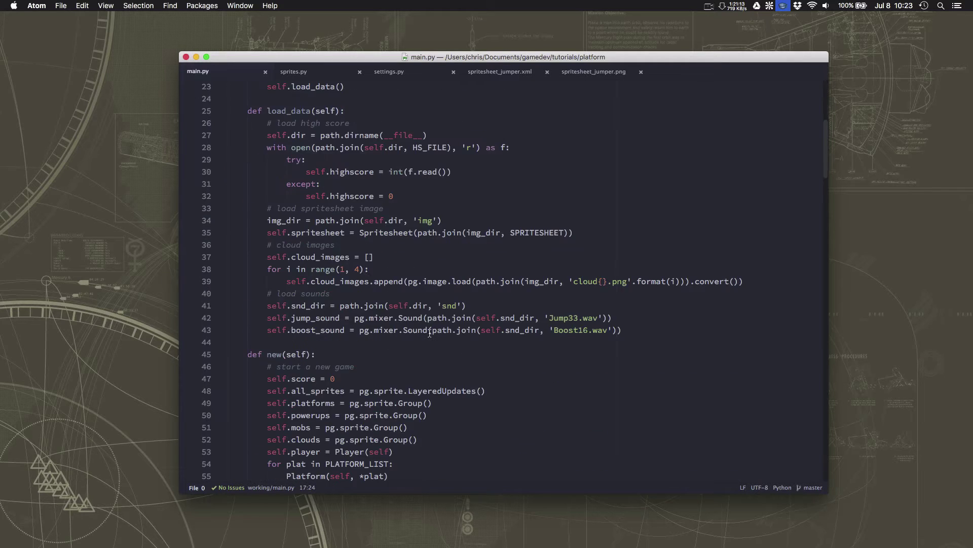
pyautogui.scroll(7, 429, 333)
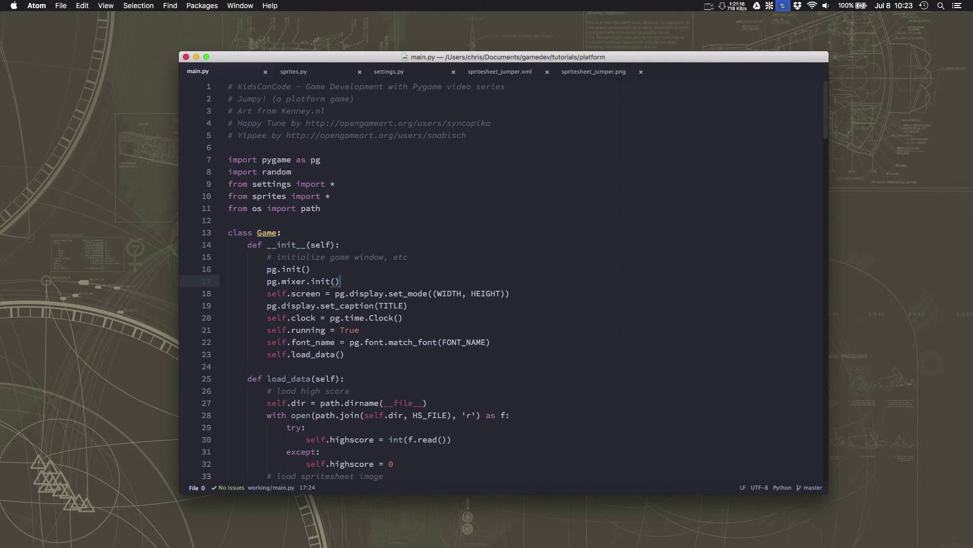
# Launch Jumpy from main.py with Atom Runner and start a round from the title screen
pyautogui.hotkey('ctrl', 'r')
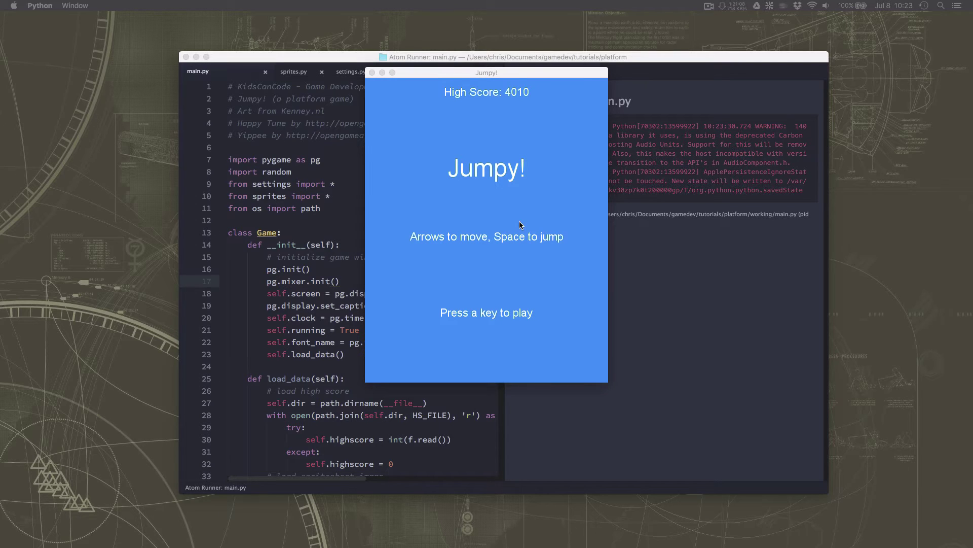
pyautogui.click(582, 252)
pyautogui.press('space')
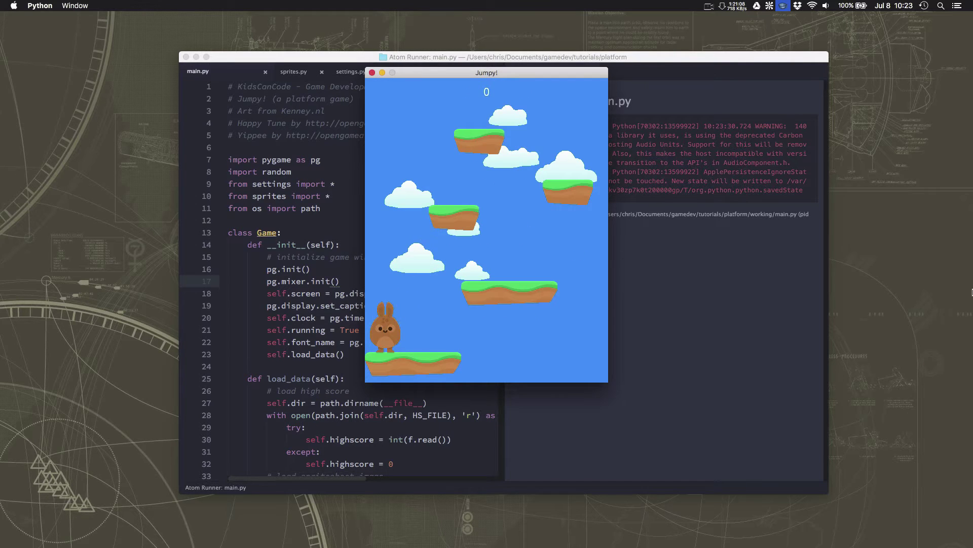
# Run the bunny along the bottom platform and jump it onto the middle platform
pyautogui.press('Right')
pyautogui.press('Right')
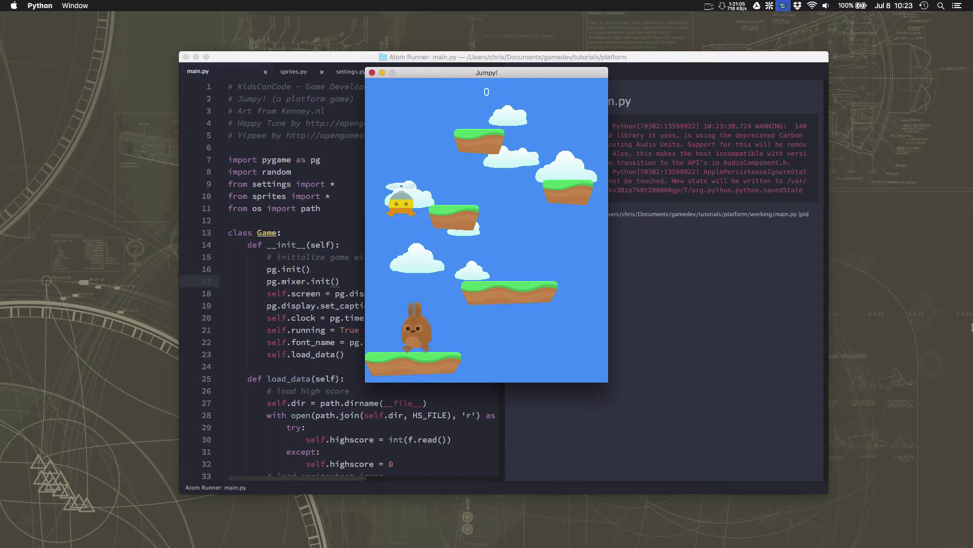
pyautogui.press('Left')
pyautogui.press('Right')
pyautogui.press('Left')
pyautogui.press('Right')
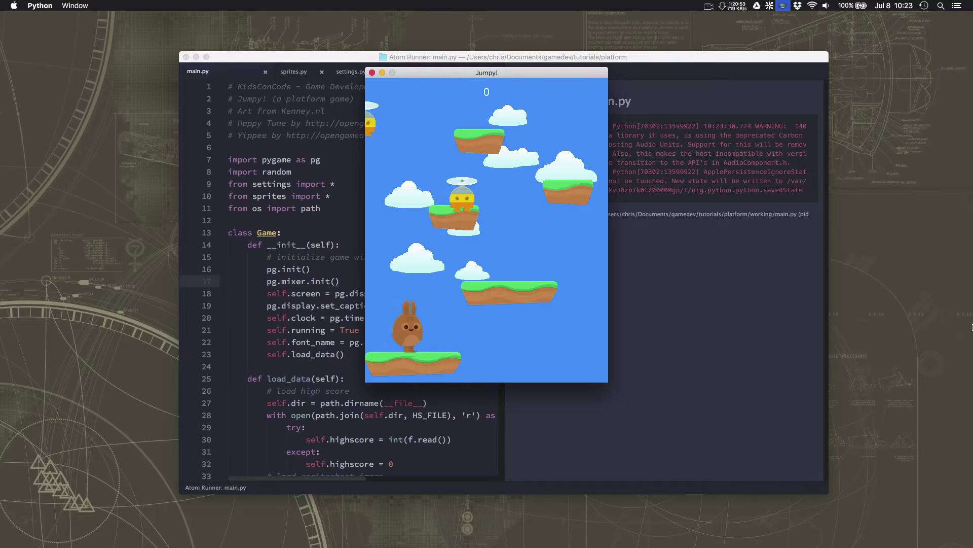
pyautogui.press('Left')
pyautogui.press('space')
pyautogui.press('Right')
# Jump the bunny higher up the platforms past the mobs, reaching a score of 40
pyautogui.press('space')
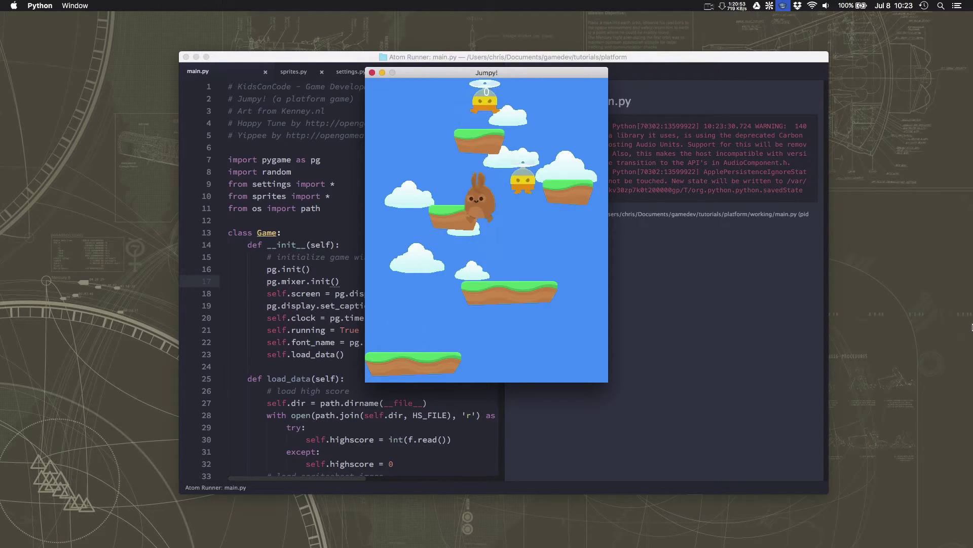
pyautogui.press('Left')
pyautogui.press('space')
pyautogui.press('Left')
pyautogui.press('Right')
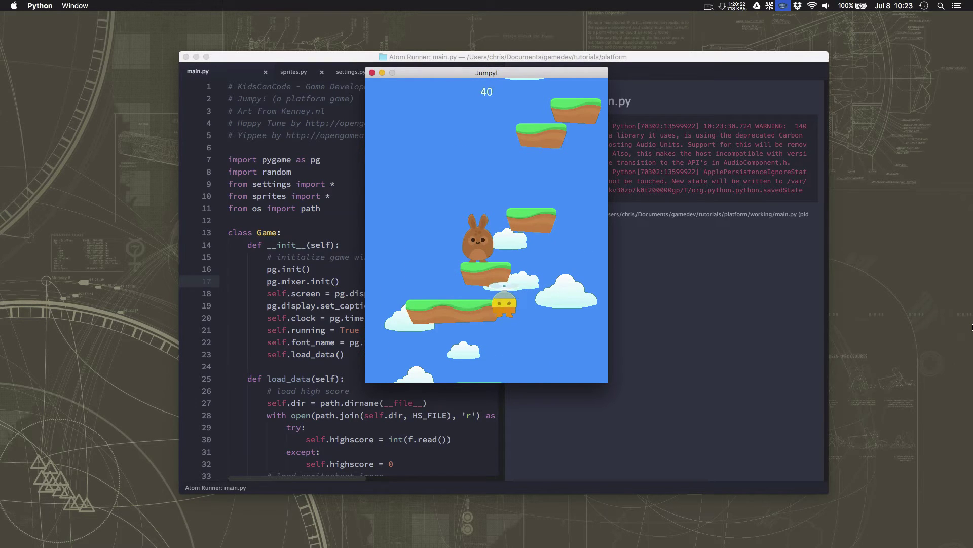
# Close the runner panel, review and save settings.py's game constants, and return to main.py
pyautogui.click(370, 73)
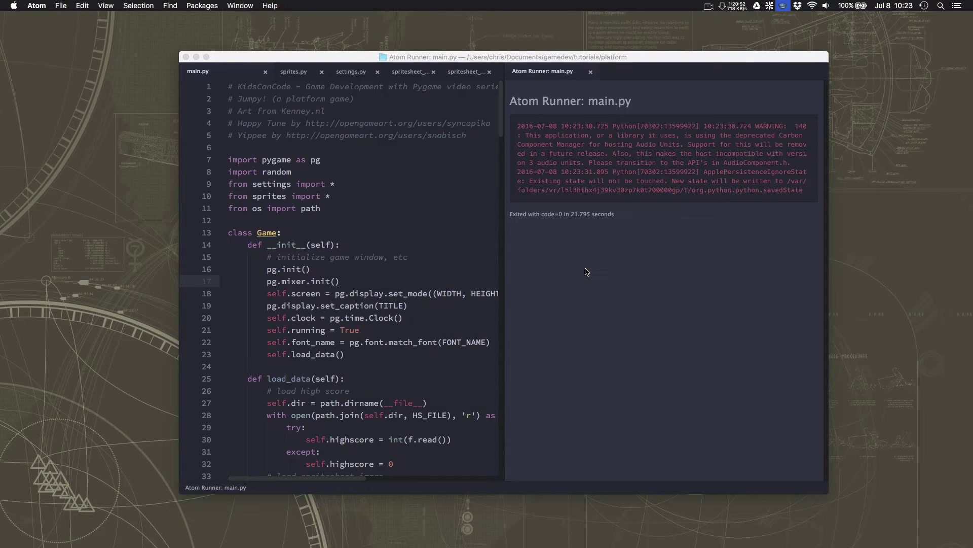
pyautogui.press('Escape')
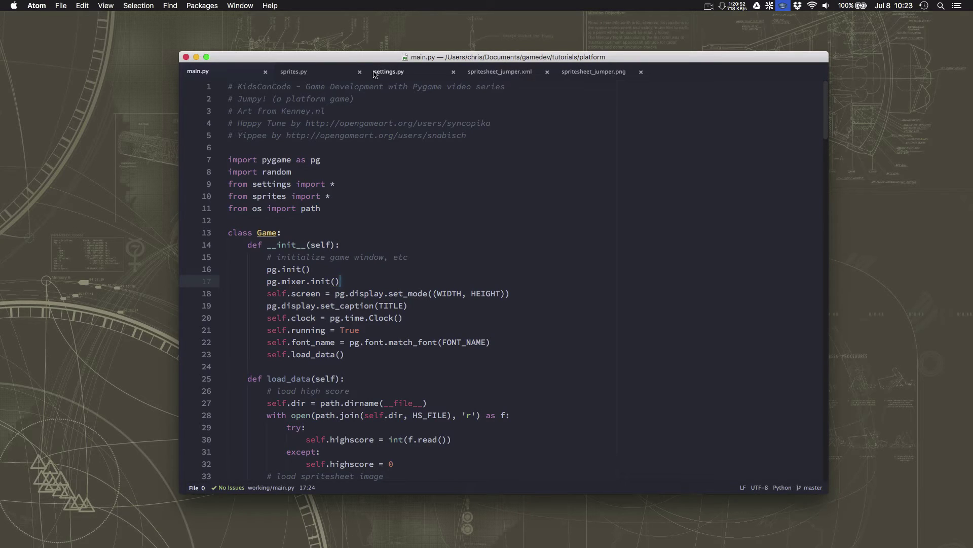
pyautogui.click(389, 72)
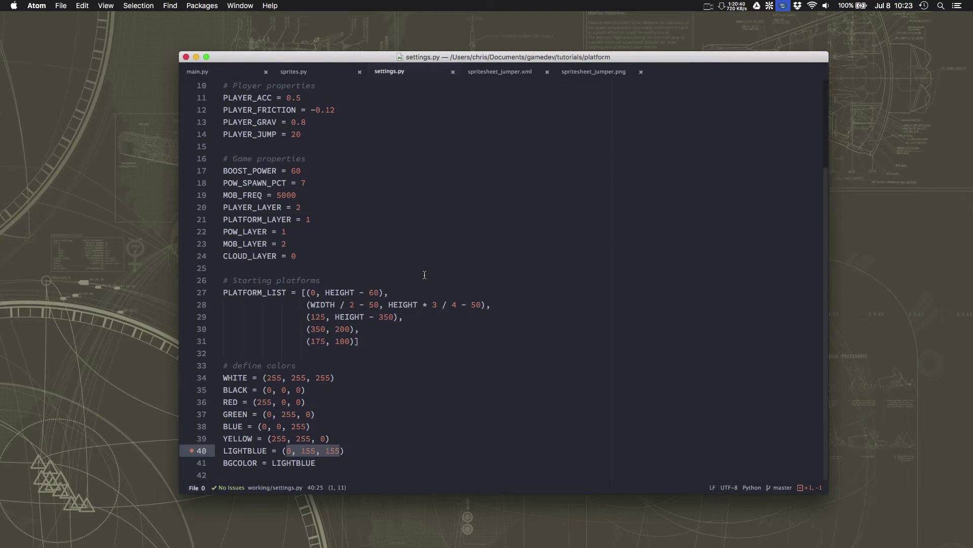
pyautogui.press('super+s')
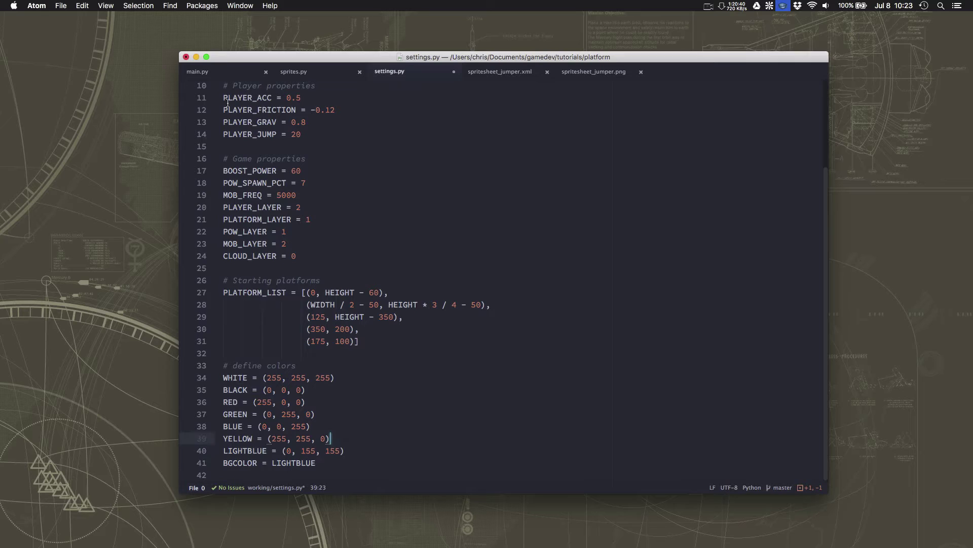
pyautogui.hotkey('ctrl', 'Tab')
pyautogui.scroll(-10, 471, 297)
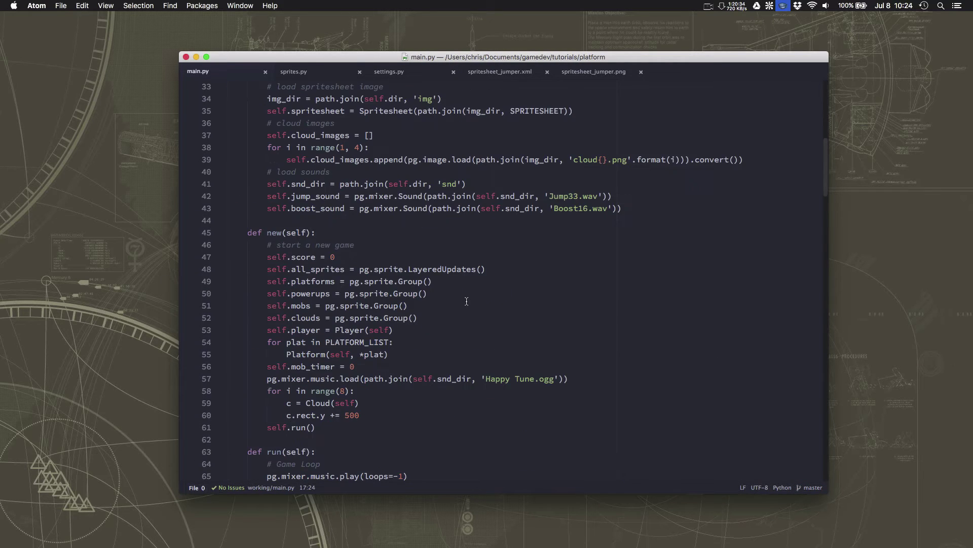
pyautogui.scroll(-10, 466, 301)
pyautogui.scroll(-10, 466, 301)
pyautogui.scroll(2, 466, 302)
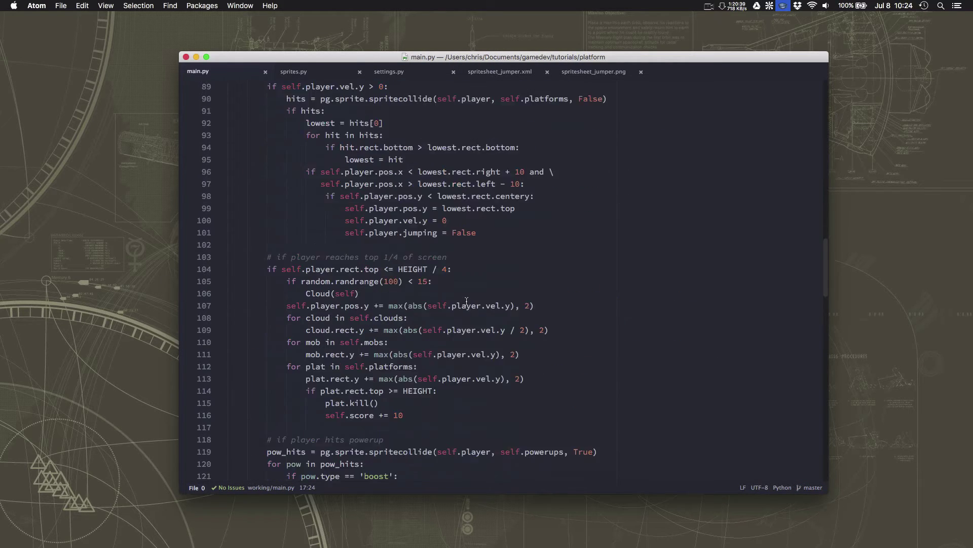
pyautogui.scroll(15, 465, 312)
pyautogui.scroll(10, 464, 323)
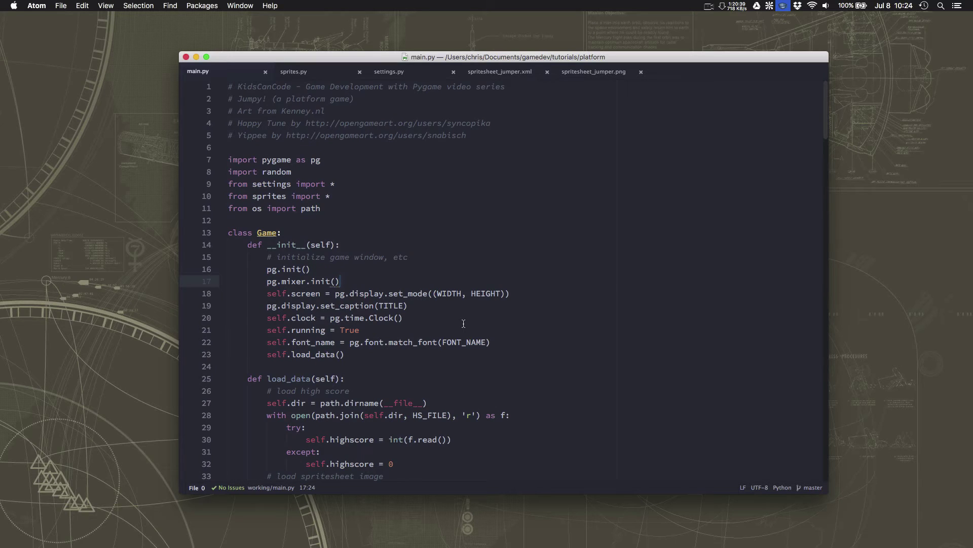
pyautogui.scroll(-10, 464, 323)
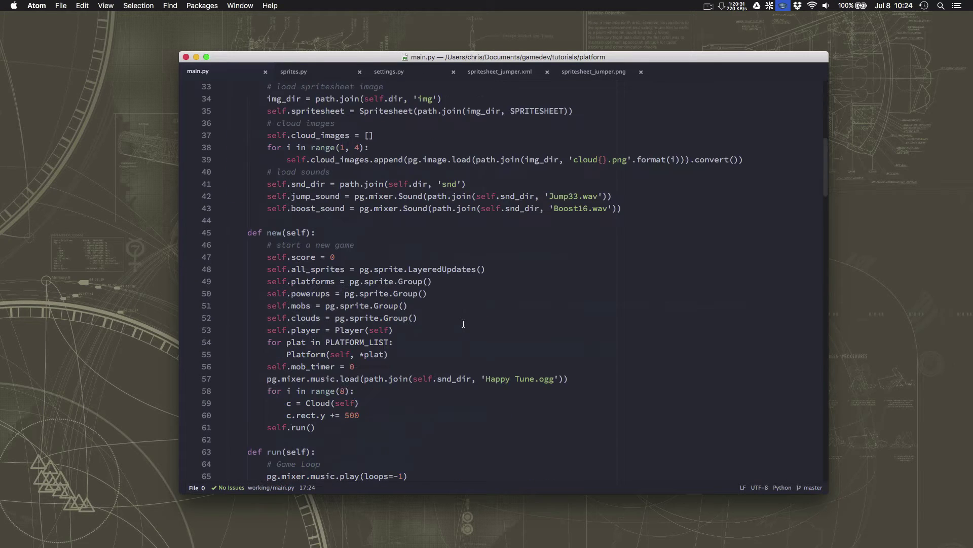
pyautogui.scroll(-2, 463, 324)
pyautogui.scroll(10, 463, 323)
pyautogui.scroll(-7, 462, 323)
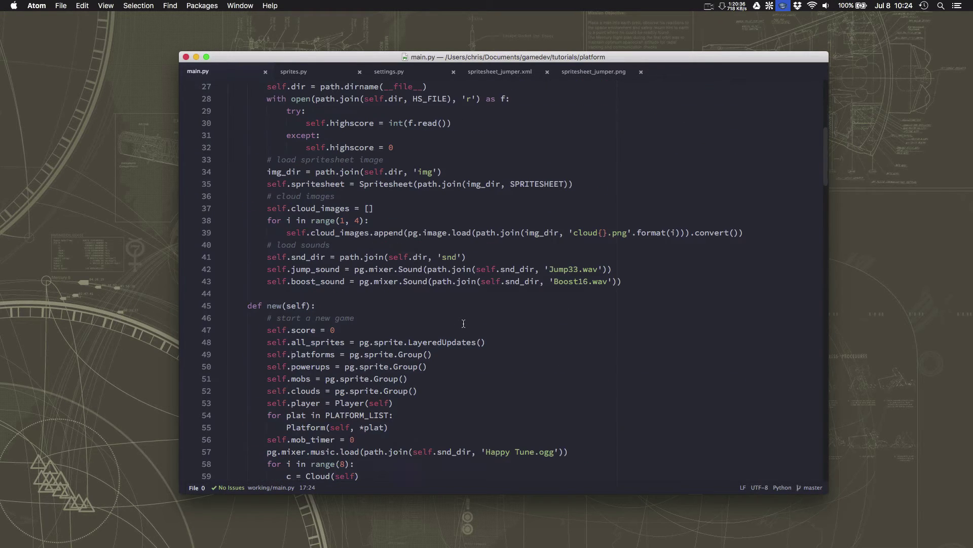
pyautogui.scroll(-5, 464, 324)
pyautogui.scroll(1, 464, 323)
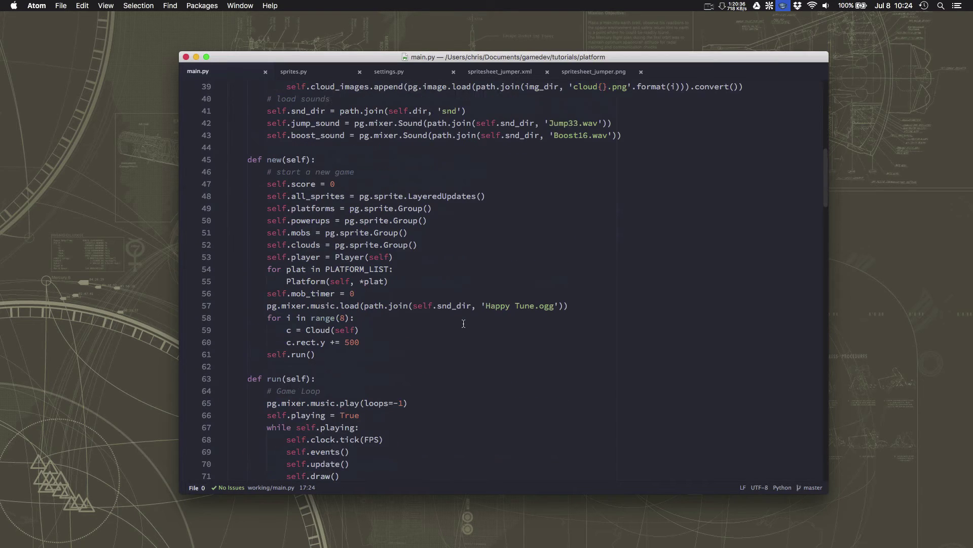
pyautogui.scroll(6, 464, 323)
pyautogui.scroll(-10, 463, 323)
pyautogui.scroll(-4, 464, 323)
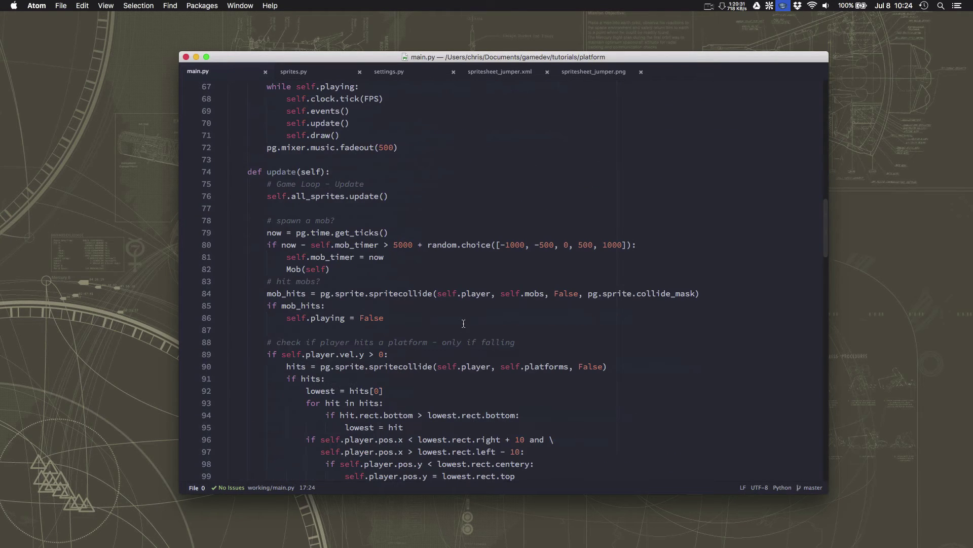
pyautogui.scroll(-7, 463, 324)
pyautogui.scroll(-7, 463, 323)
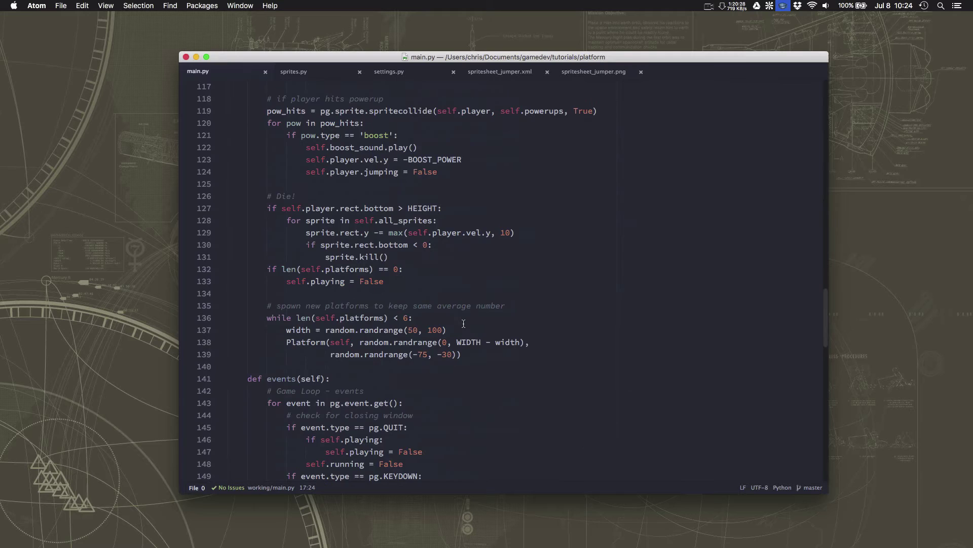
pyautogui.scroll(-7, 463, 323)
pyautogui.scroll(-8, 463, 323)
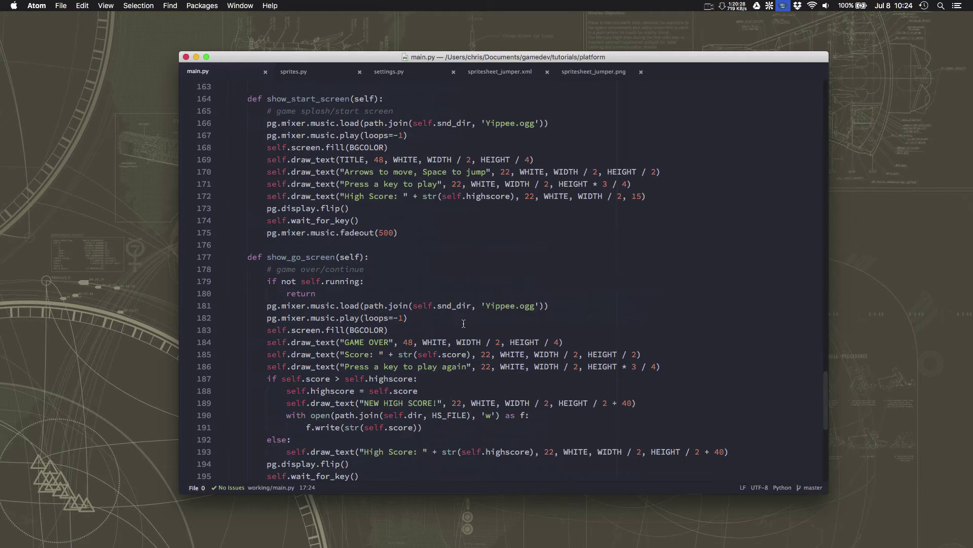
pyautogui.scroll(7, 464, 323)
pyautogui.scroll(7, 464, 323)
pyautogui.scroll(5, 464, 323)
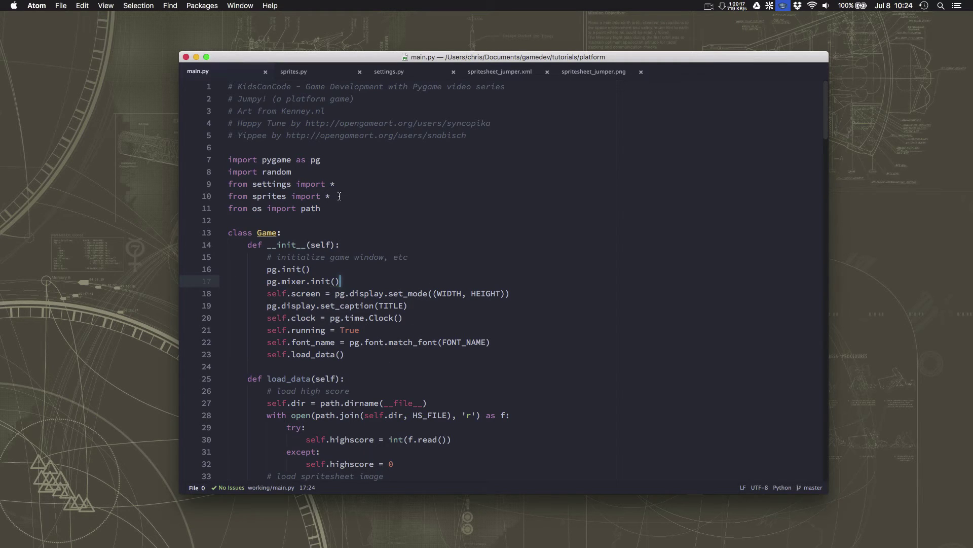
pyautogui.scroll(-5, 334, 367)
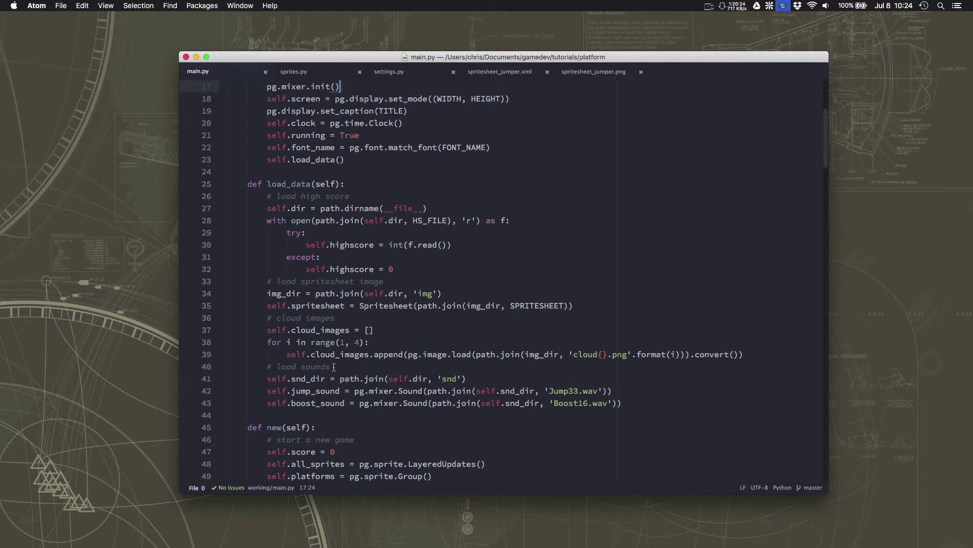
pyautogui.scroll(-5, 333, 367)
pyautogui.scroll(-1, 334, 367)
pyautogui.scroll(-5, 333, 368)
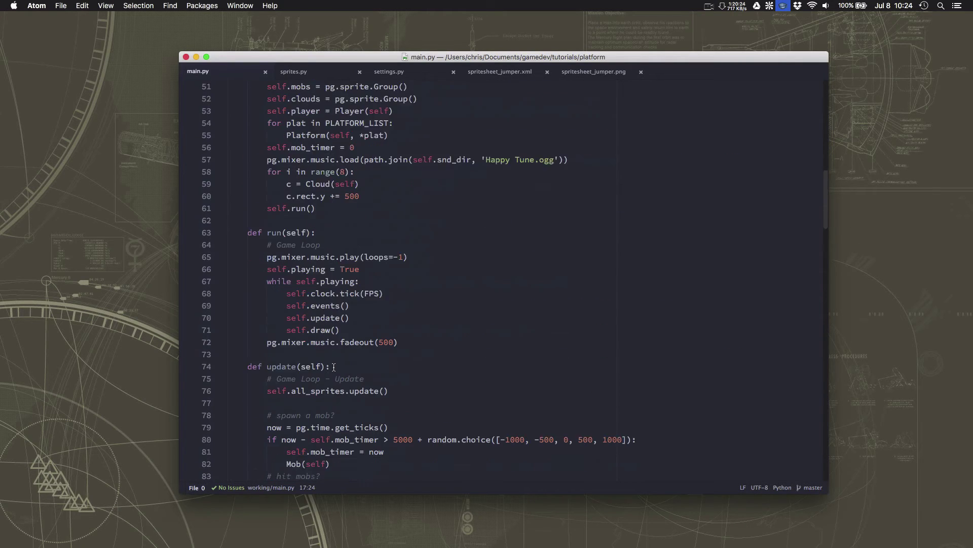
pyautogui.scroll(-8, 333, 367)
pyautogui.scroll(-7, 333, 367)
pyautogui.scroll(-7, 333, 367)
pyautogui.scroll(9, 333, 367)
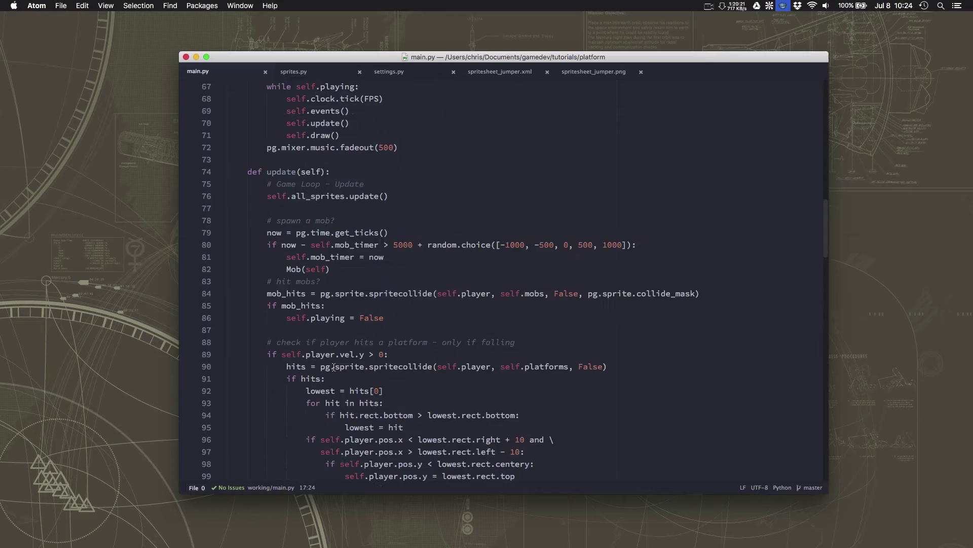
pyautogui.scroll(20, 333, 367)
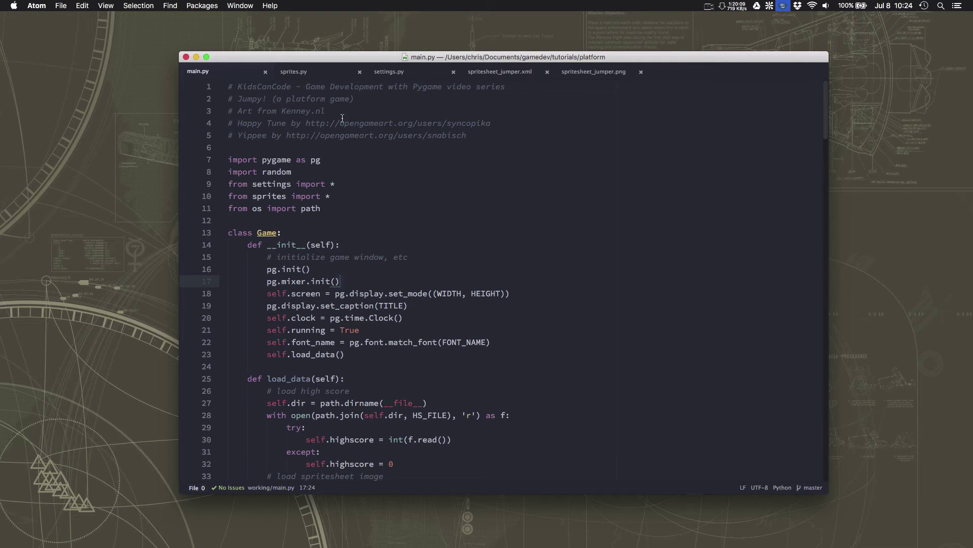
pyautogui.scroll(-1, 371, 270)
pyautogui.scroll(-5, 371, 271)
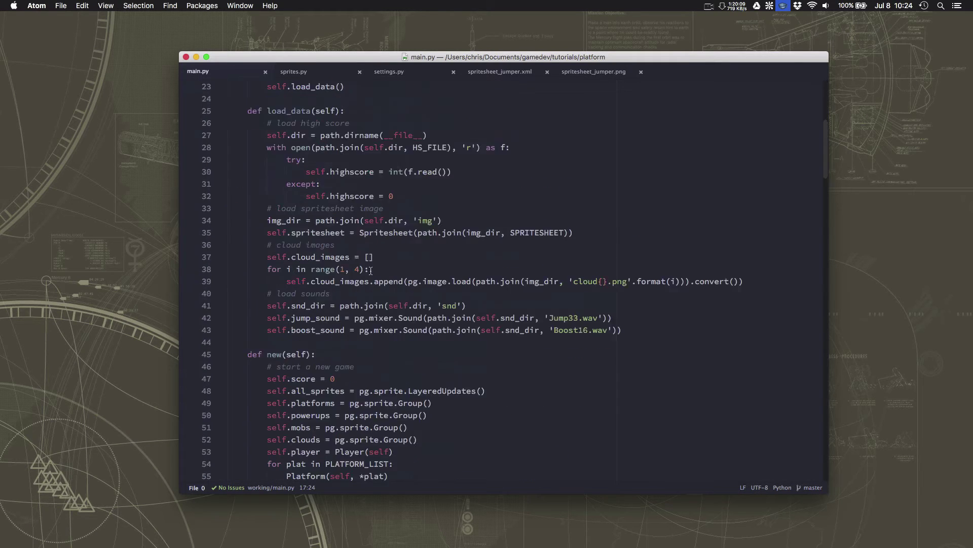
pyautogui.scroll(6, 371, 272)
pyautogui.scroll(-2, 372, 271)
pyautogui.scroll(2, 371, 271)
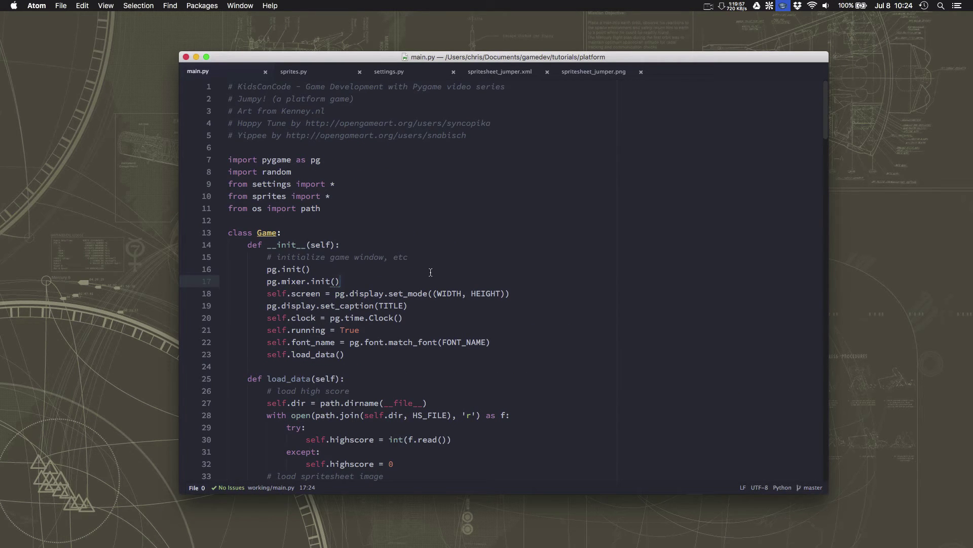
pyautogui.scroll(-5, 430, 273)
pyautogui.scroll(5, 431, 273)
pyautogui.scroll(-5, 430, 272)
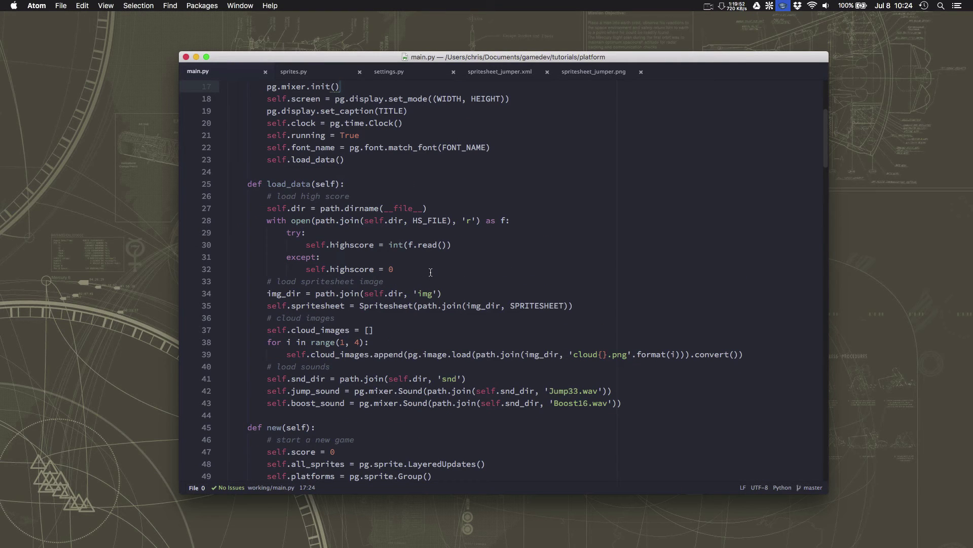
pyautogui.scroll(-8, 430, 272)
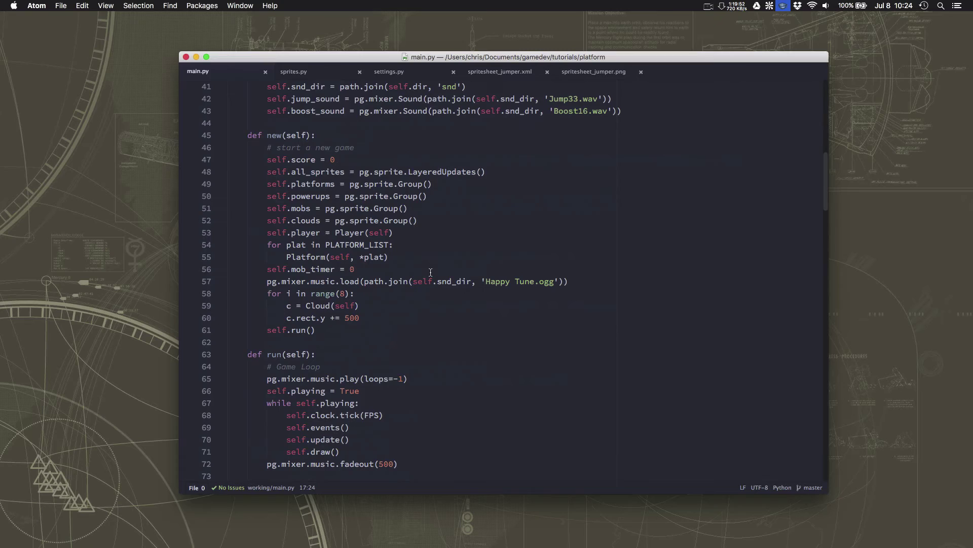
pyautogui.scroll(-1, 430, 273)
pyautogui.scroll(-6, 431, 272)
pyautogui.scroll(-9, 430, 272)
pyautogui.scroll(-6, 430, 273)
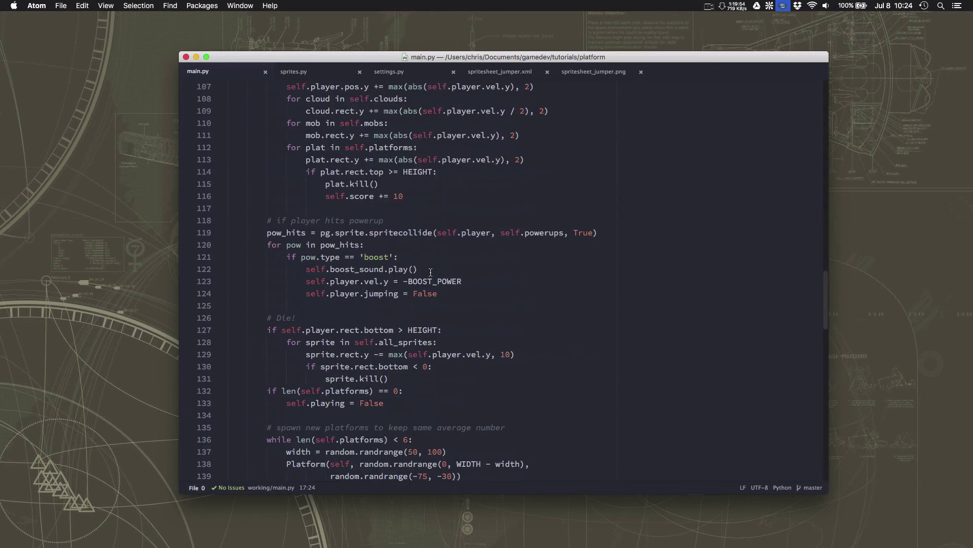
pyautogui.scroll(-9, 431, 272)
pyautogui.scroll(-8, 430, 272)
pyautogui.scroll(-9, 431, 272)
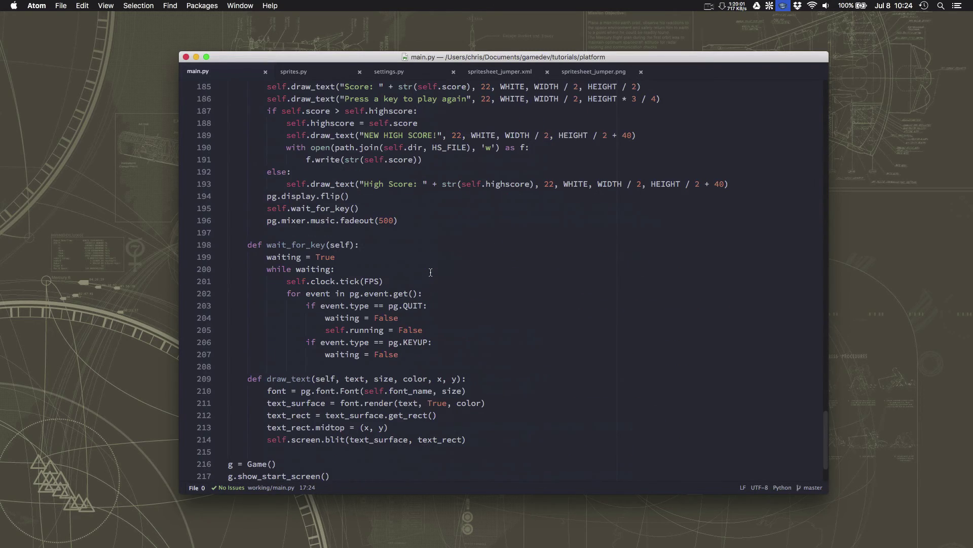
pyautogui.scroll(10, 431, 273)
pyautogui.scroll(10, 431, 273)
pyautogui.scroll(10, 431, 272)
pyautogui.scroll(3, 431, 272)
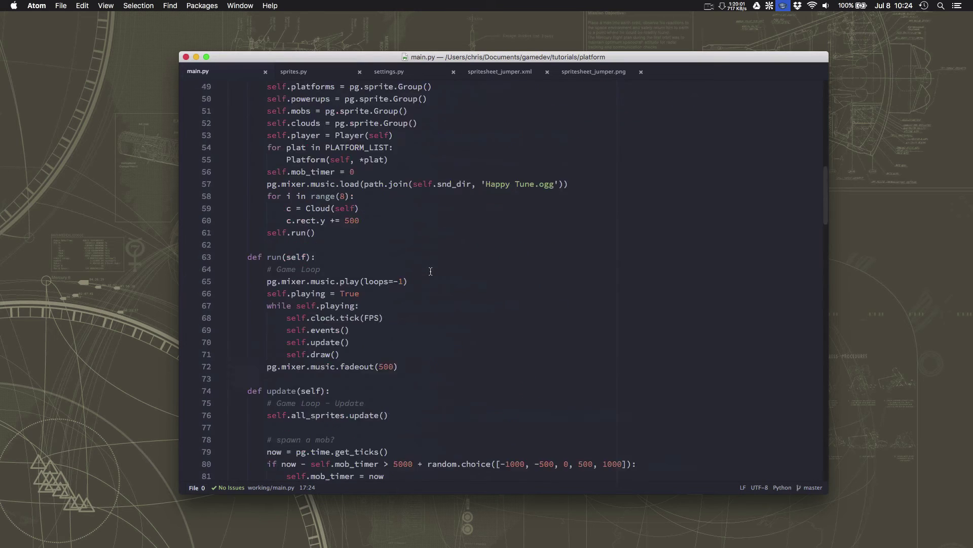
pyautogui.scroll(9, 431, 271)
pyautogui.scroll(3, 430, 272)
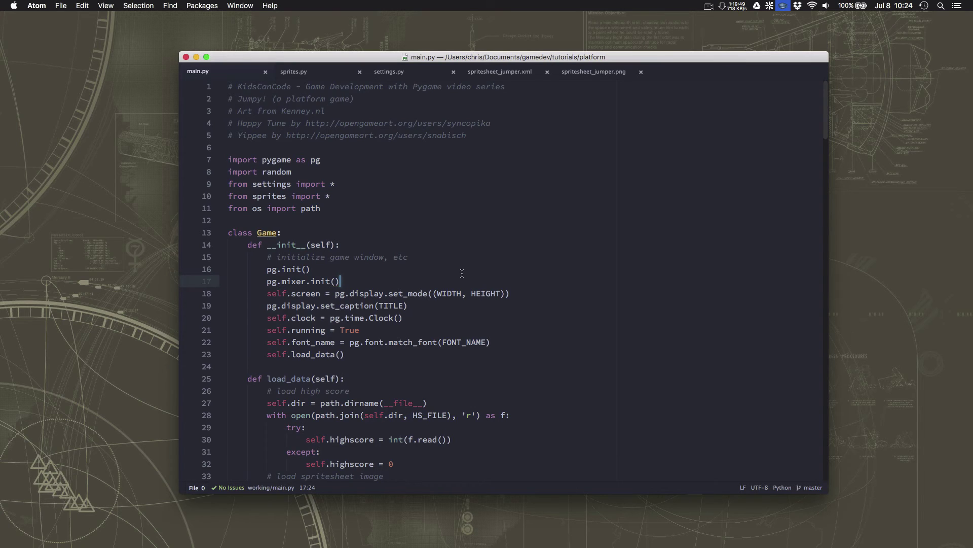
pyautogui.press('Up')
pyautogui.press('Up')
pyautogui.press('Up')
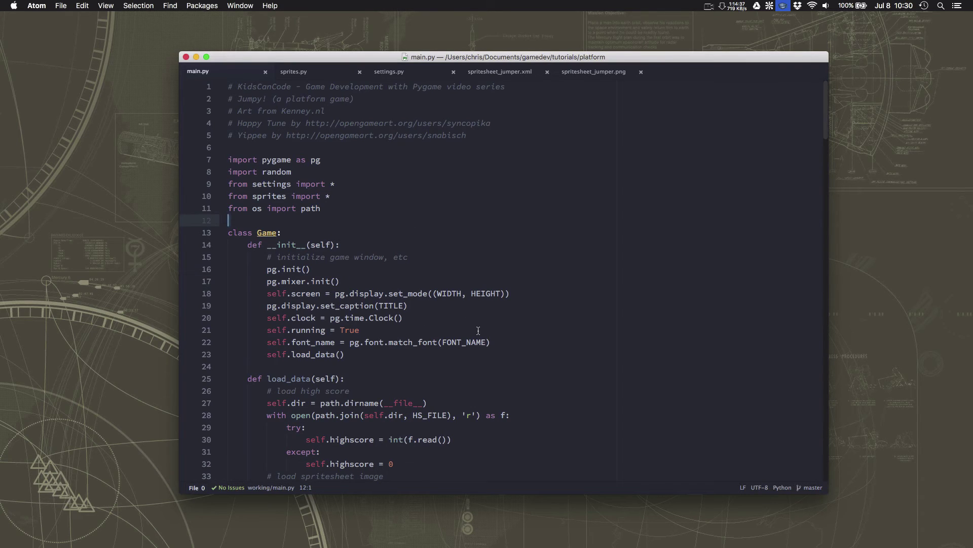